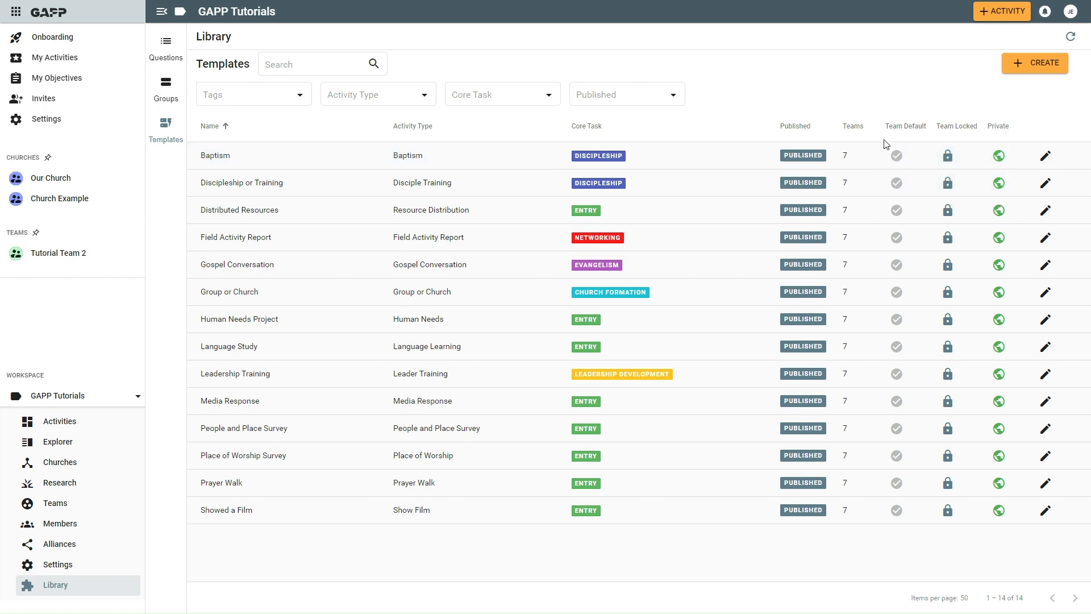
- Open the Gospel Conversation template for editing and display the available question control types
mouse_move(897, 157)
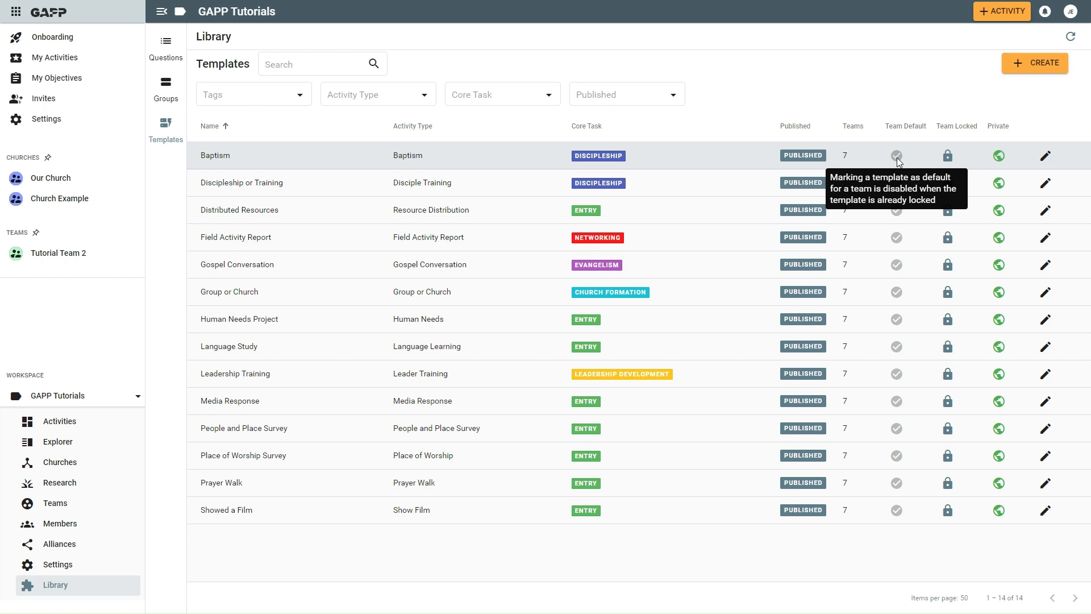
mouse_move(1002, 163)
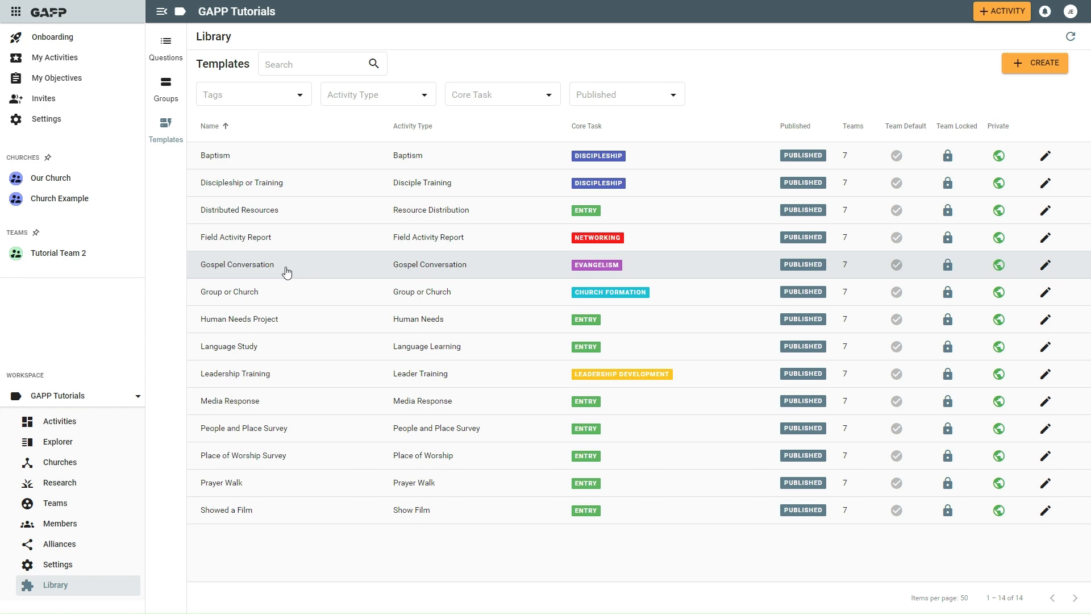
left_click(251, 268)
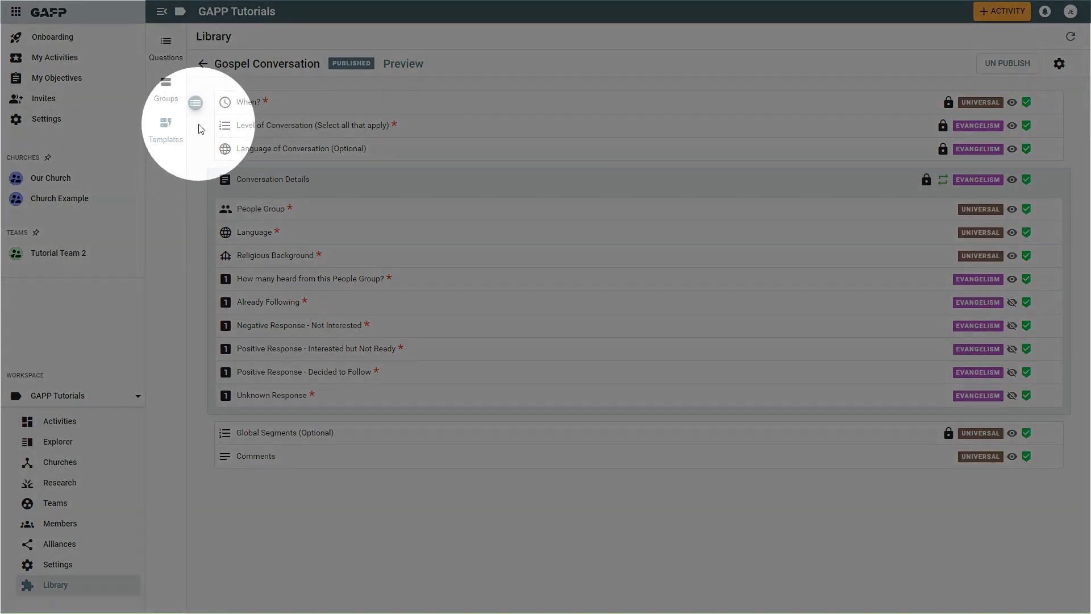
left_click(196, 104)
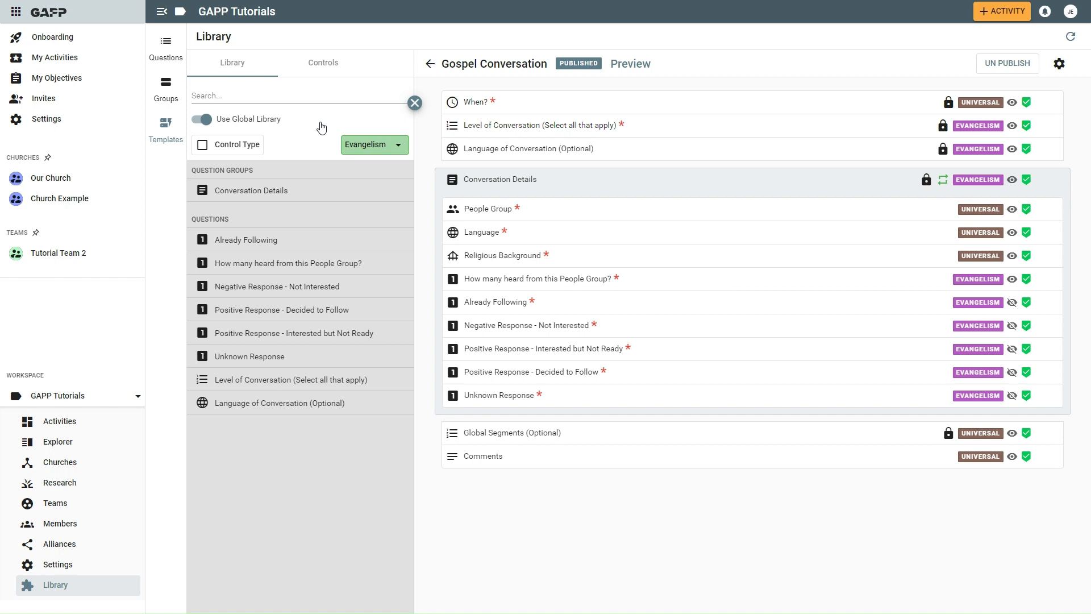
left_click(323, 63)
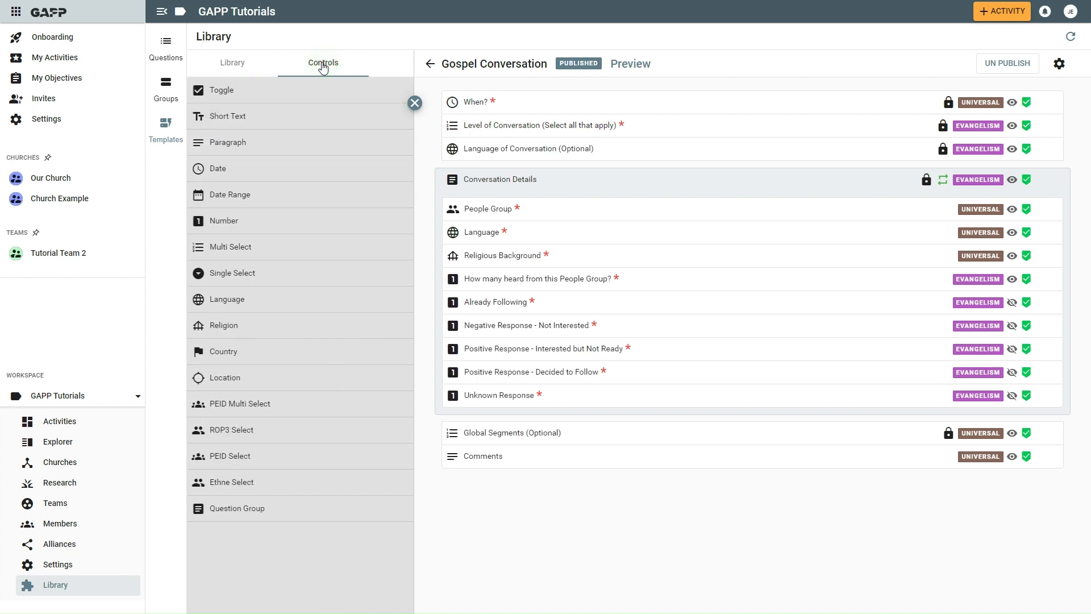
- Add an enabled Single Select question labelled "Tool Used" above Global Segments, with Evangelism as its core task
left_click(266, 275)
left_click_drag(266, 275, 591, 431)
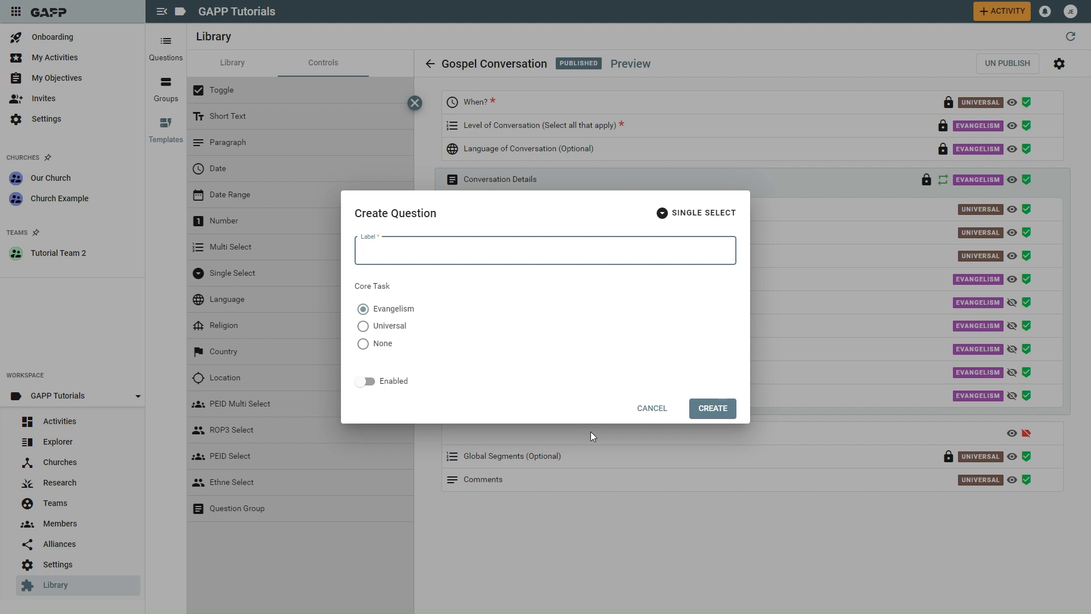
type("Tool Used")
left_click(372, 384)
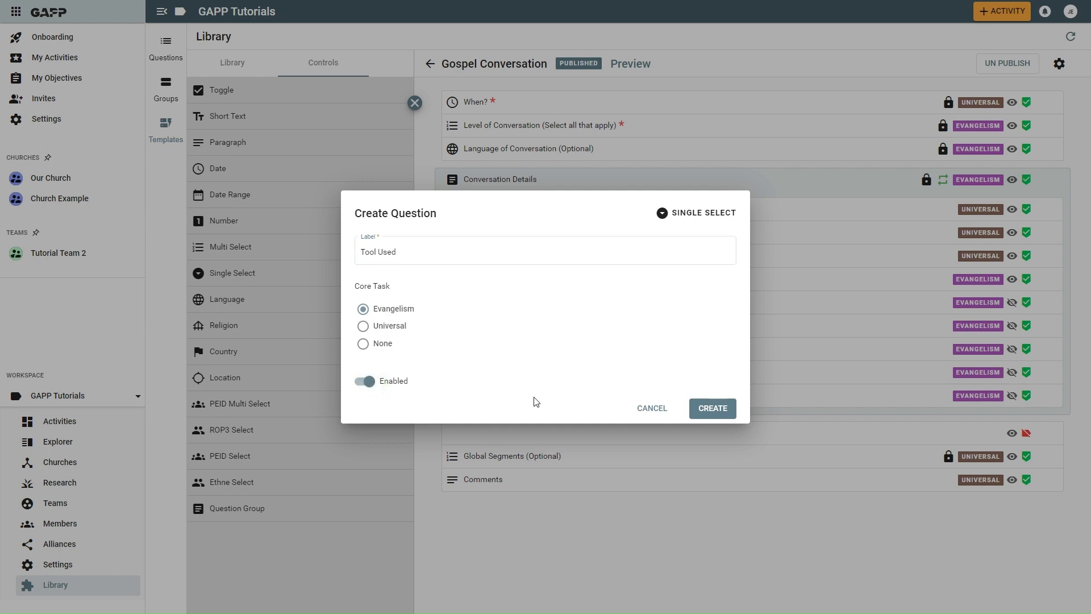
left_click(717, 411)
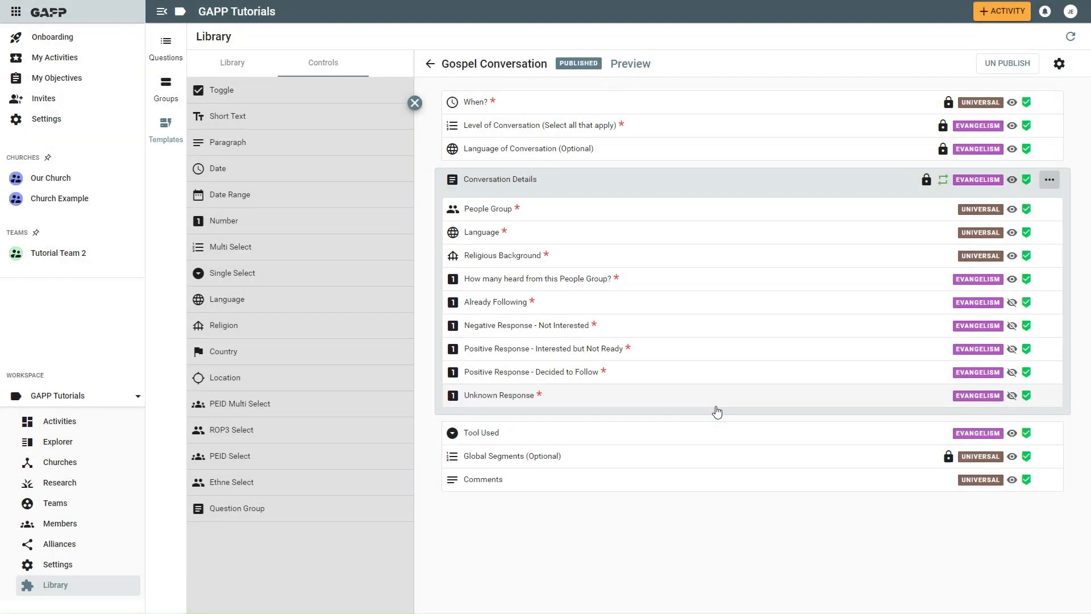
- Open the configuration of the Tool Used question and set its short label to "Tool"
left_click(673, 432)
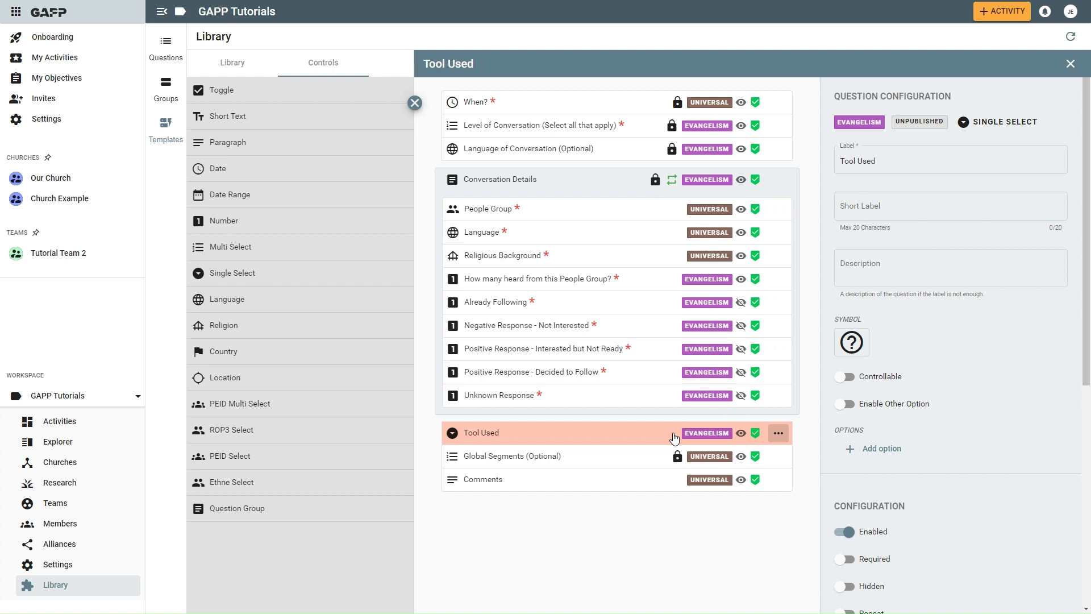
left_click(882, 206)
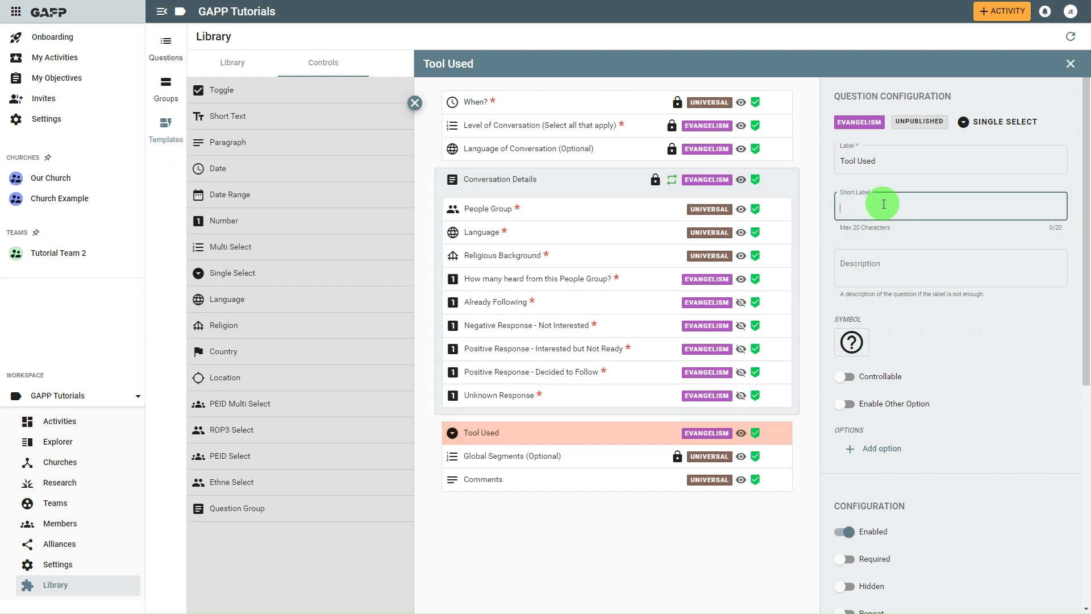
type("Tool")
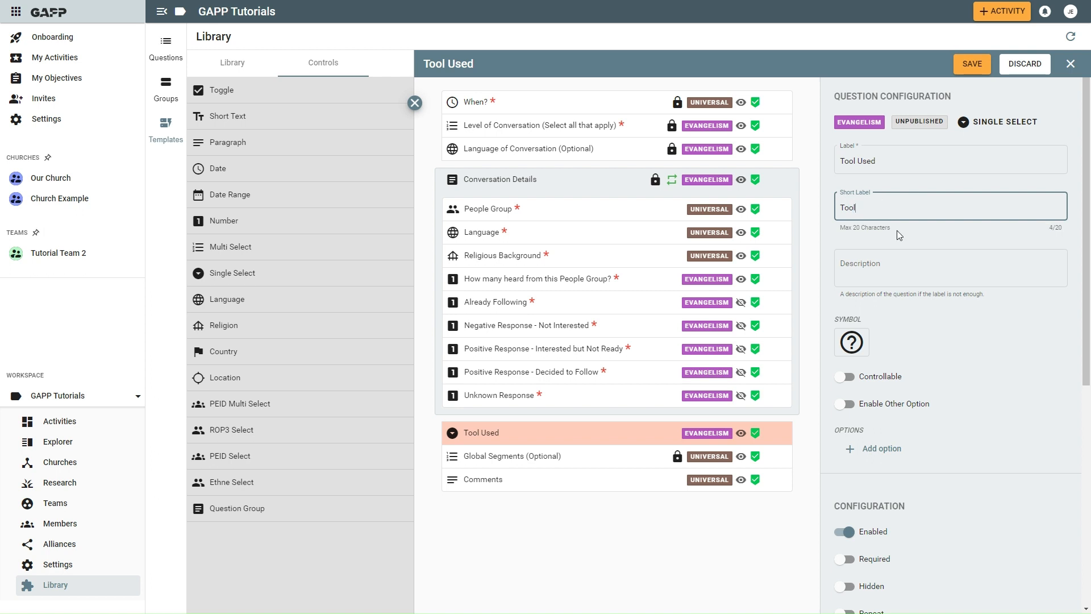
- Enter "The gospel conversation used in this gospel conversation" as the question's description
left_click(884, 265)
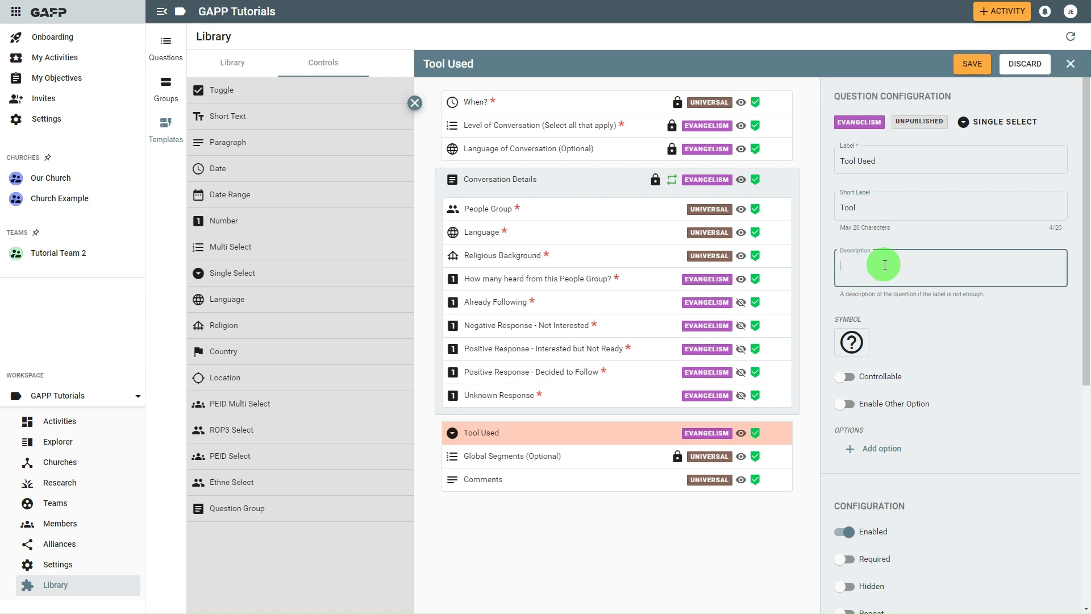
type("The")
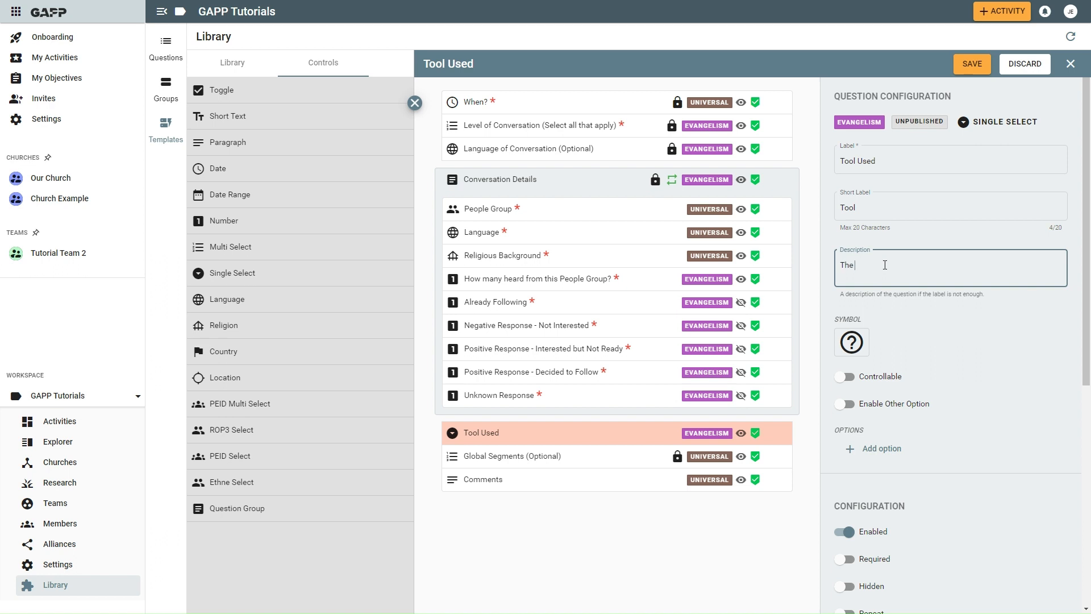
type(" gospel")
type("converda")
key("BackSpace")
key("BackSpace")
key("BackSpace")
type("rsation used in this gospel ")
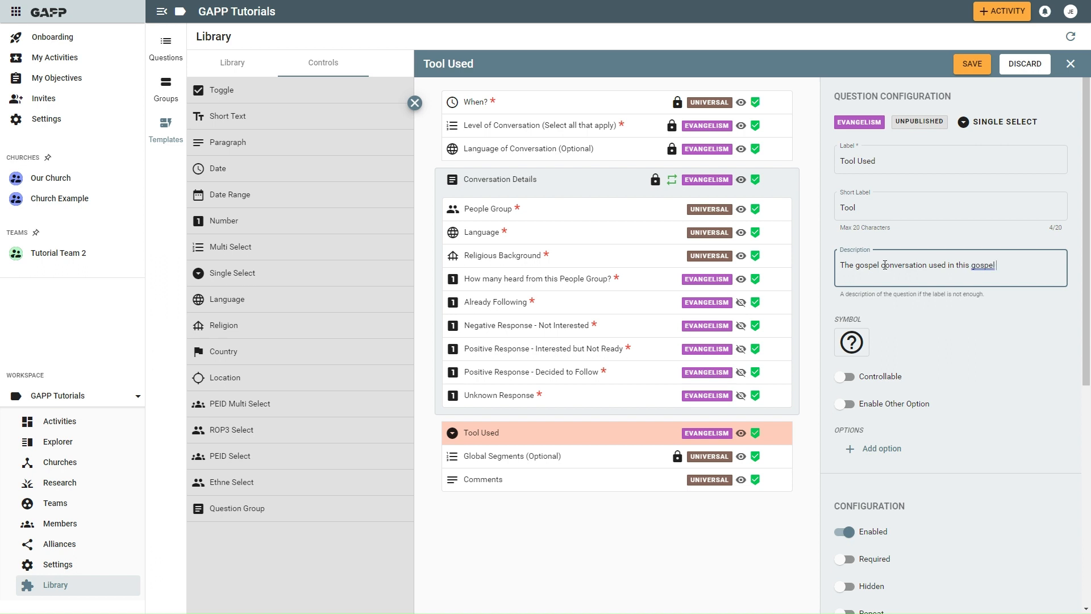
type("conversation")
- Add an answer option named "Option 1" to the Tool Used question, plus a second blank option
scroll(936, 332, "down", 3)
scroll(936, 332, "down", 1)
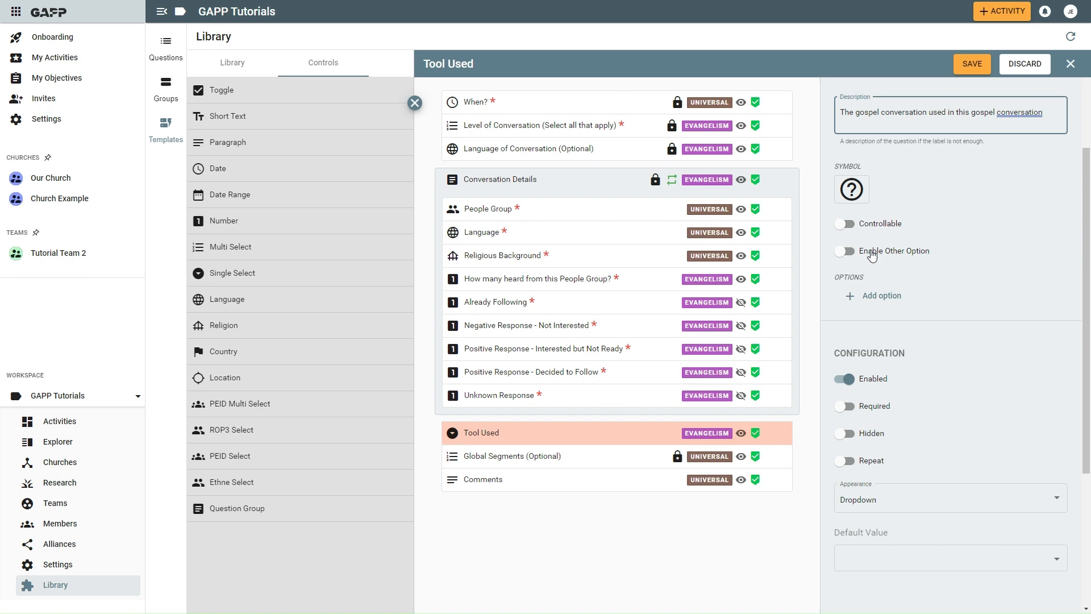
left_click(881, 296)
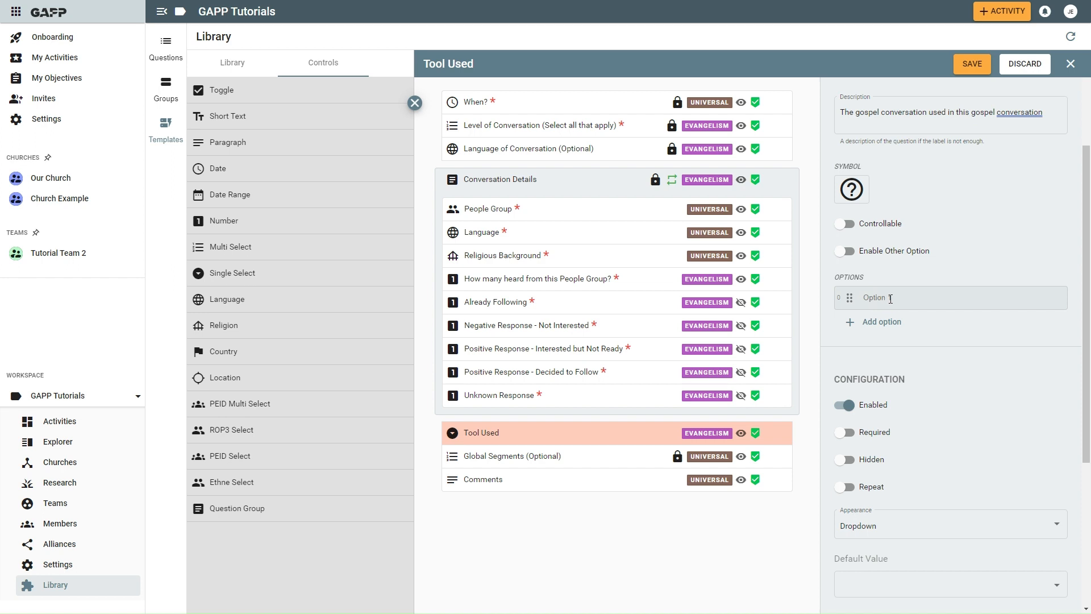
left_click(899, 297)
type("Option 1")
left_click(876, 322)
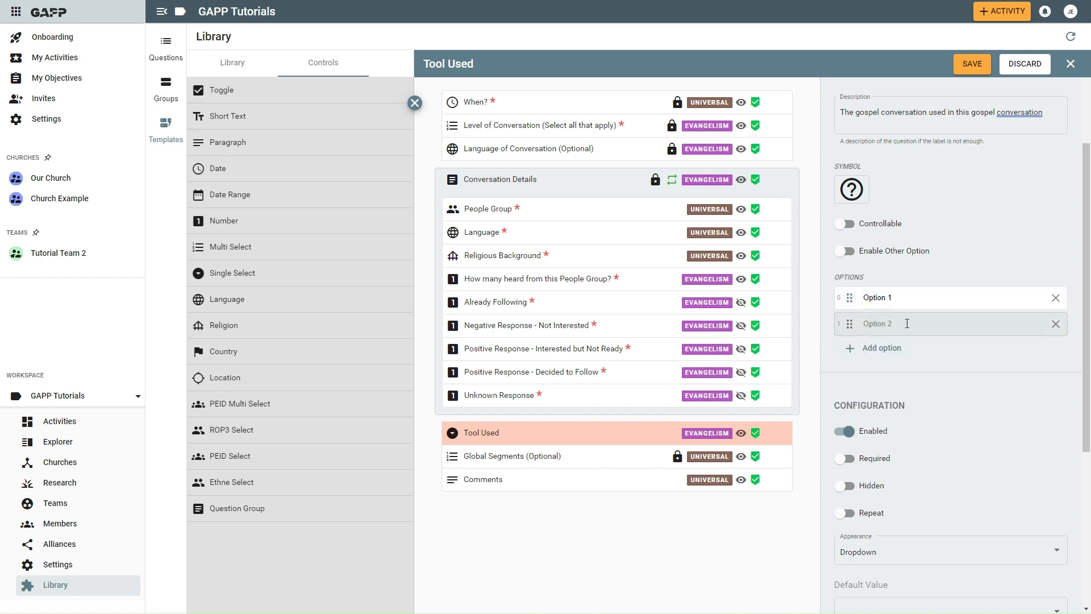
- Set the appearance of the Tool Used question to Chip List
scroll(927, 308, "down", 3)
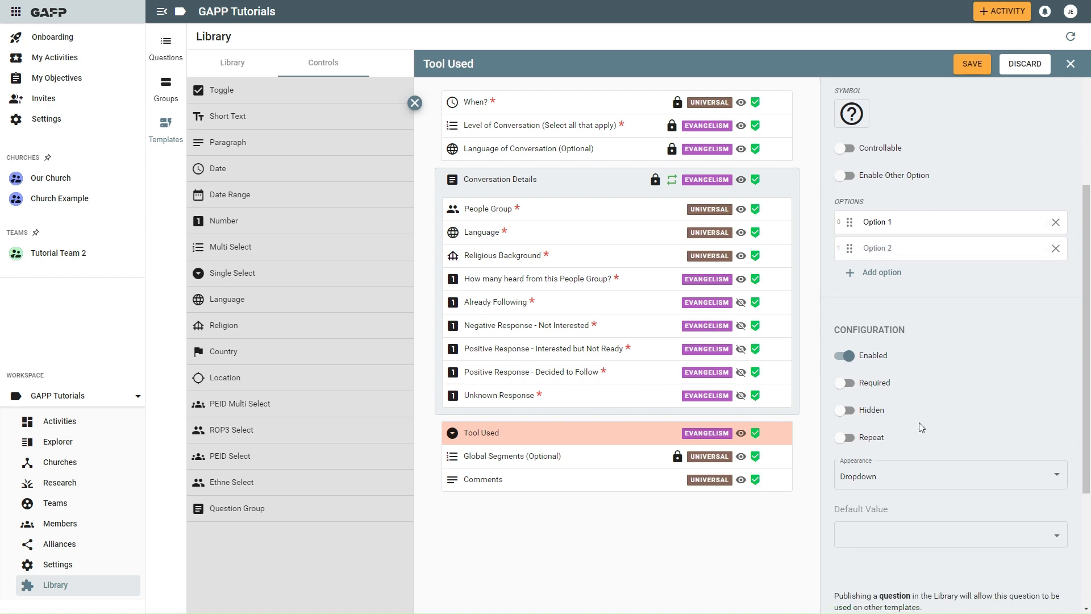
scroll(909, 306, "down", 1)
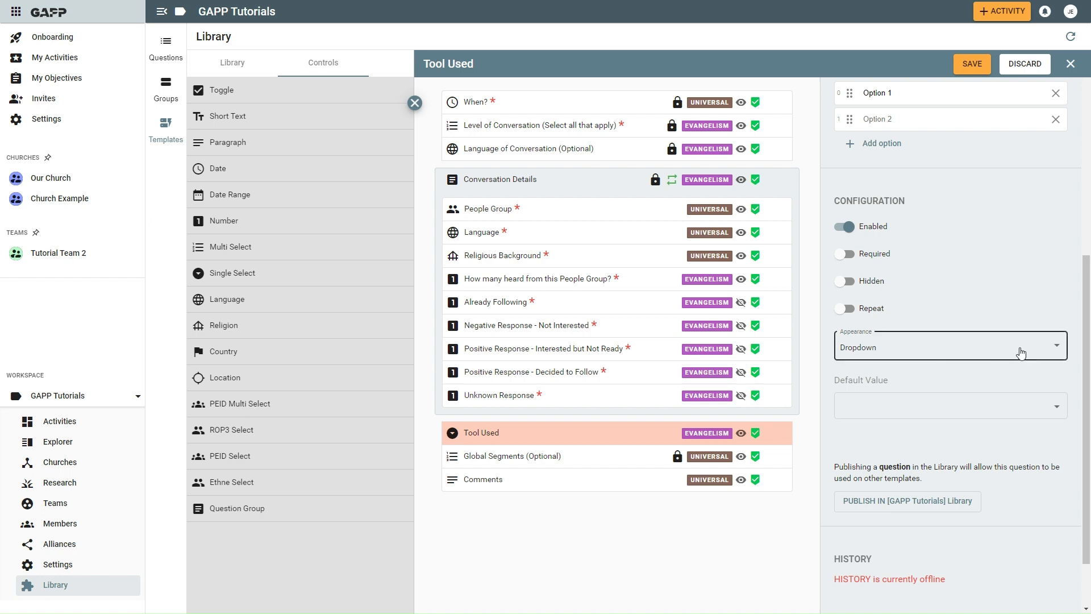
left_click(1058, 348)
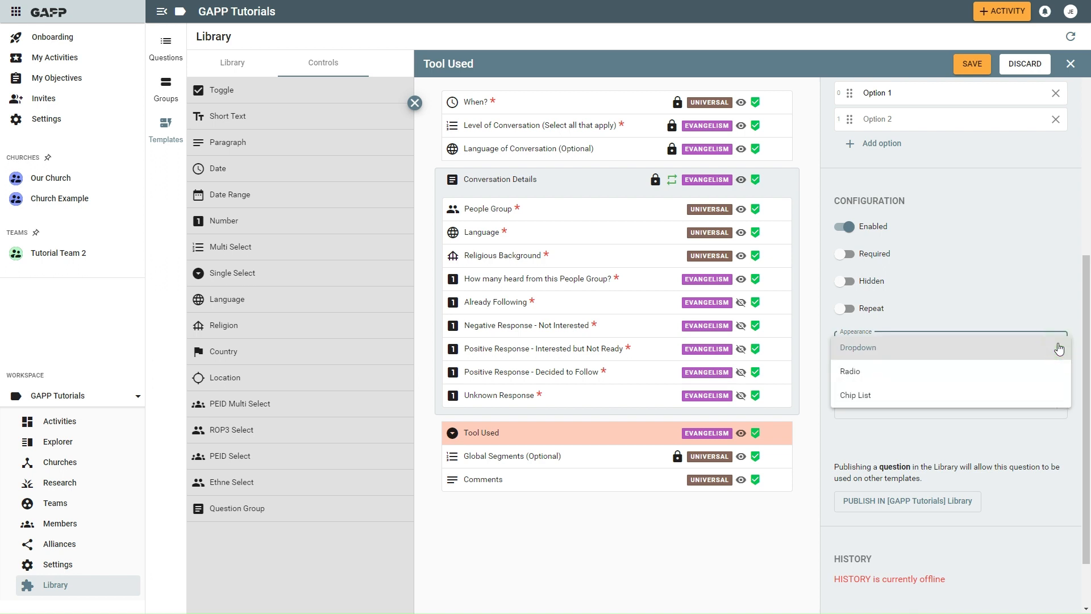
left_click(889, 396)
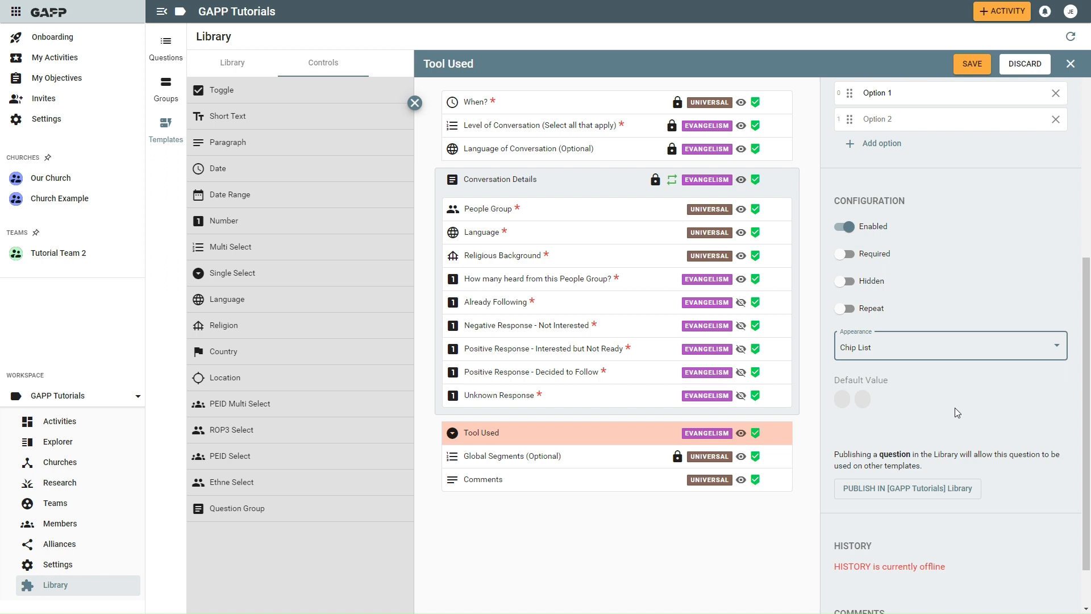
- Try to save the Tool Used question and publish it in the GAPP Tutorials library
scroll(1001, 420, "down", 1)
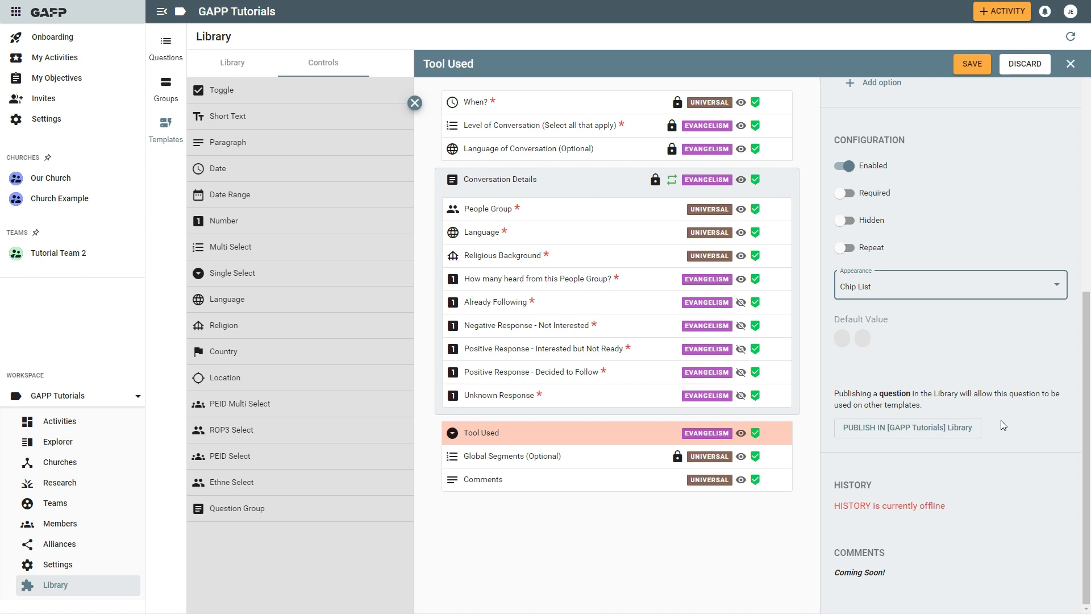
left_click(876, 431)
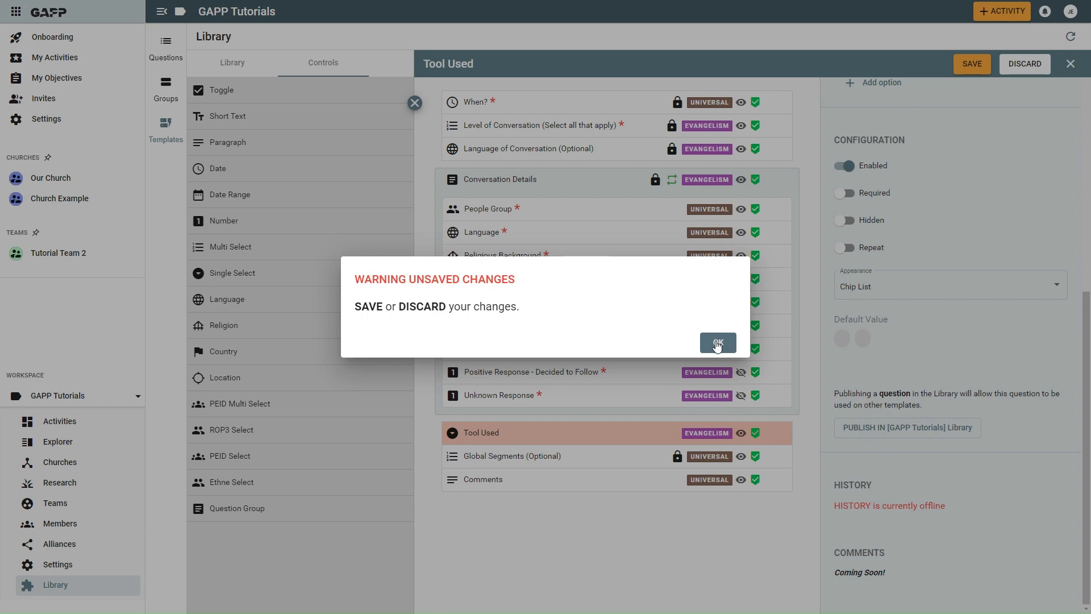
left_click(717, 345)
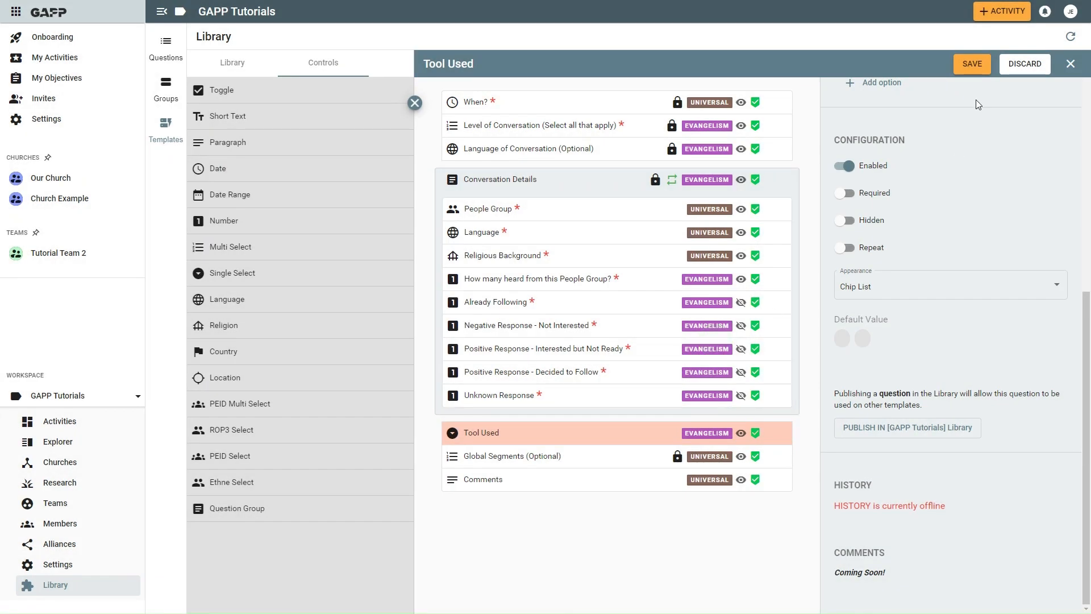
left_click(972, 65)
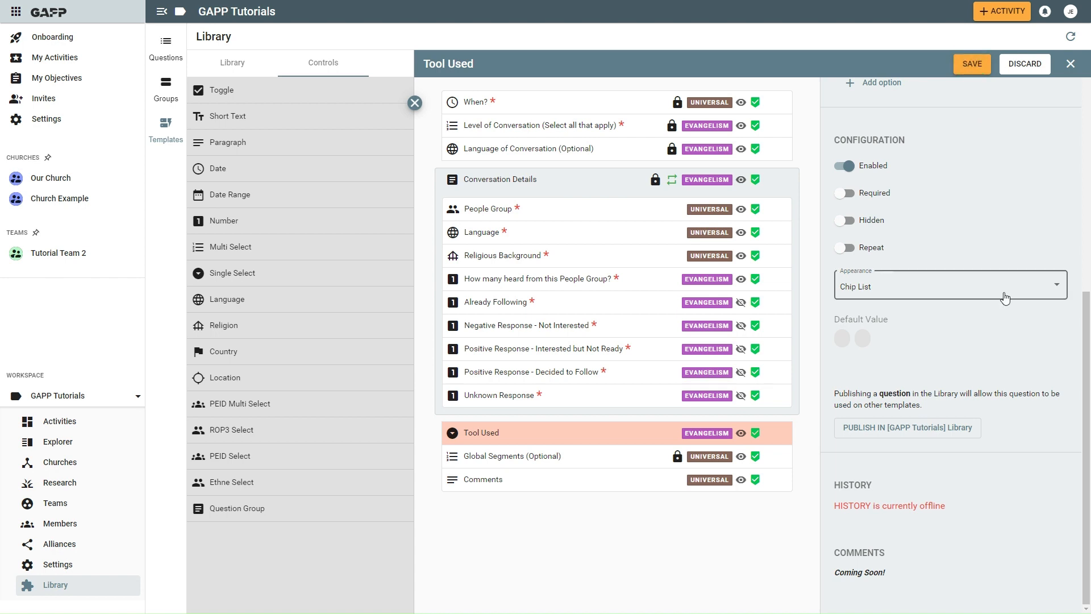
left_click(909, 432)
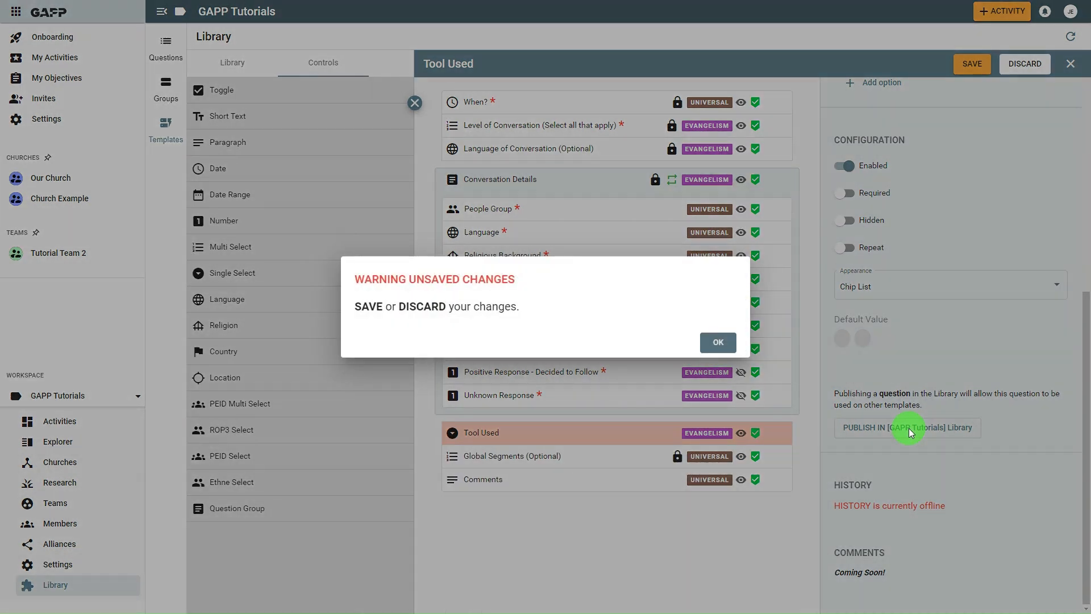
left_click(730, 350)
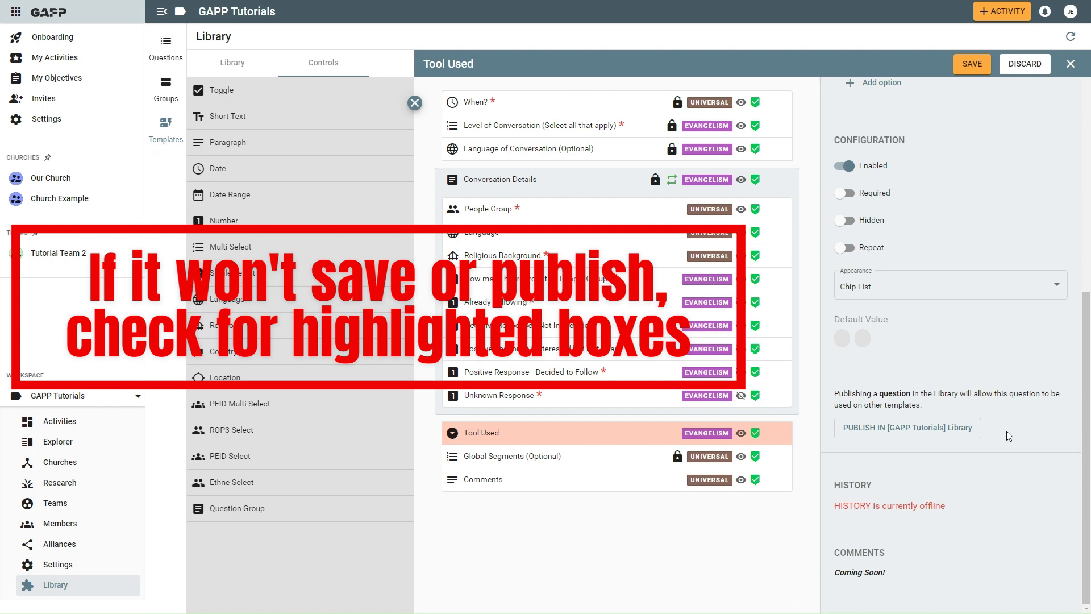
- Fill in the blank second answer option as "Option 2"
scroll(1007, 435, "up", 7)
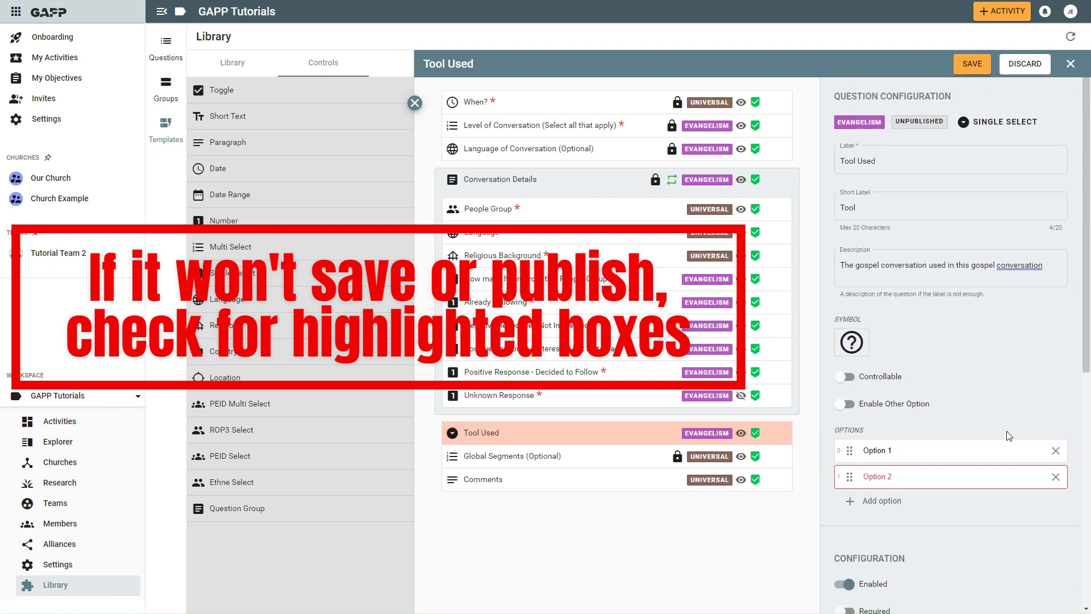
left_click(978, 476)
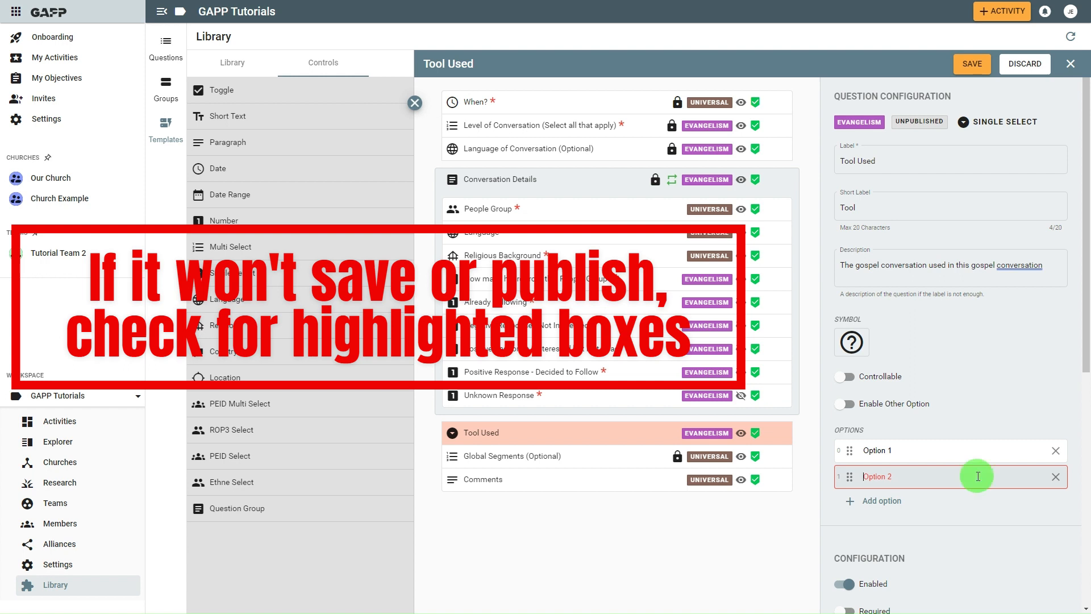
type("Optio")
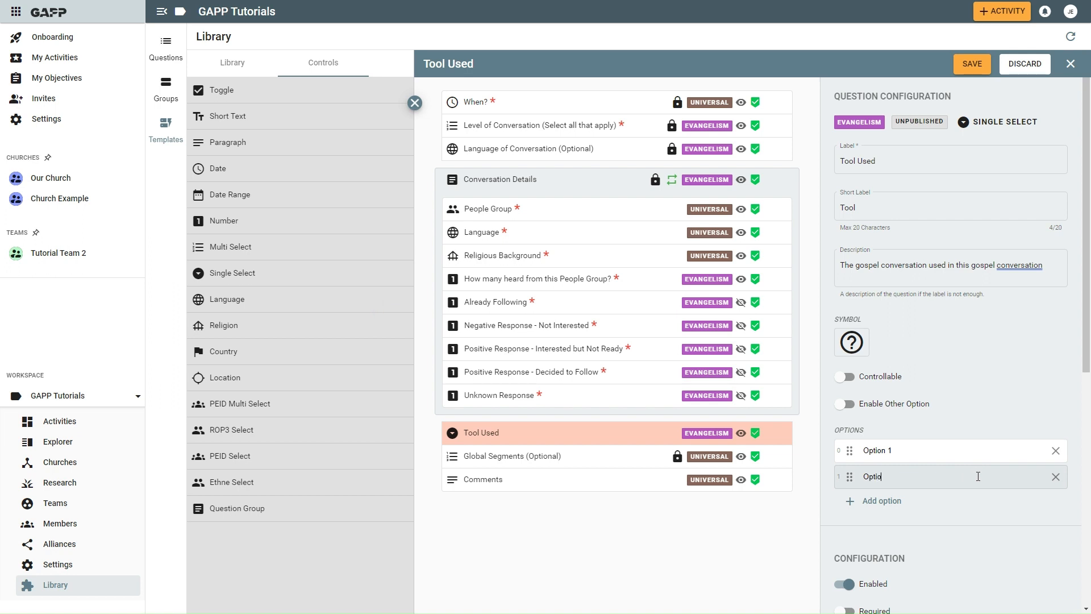
type("n 2")
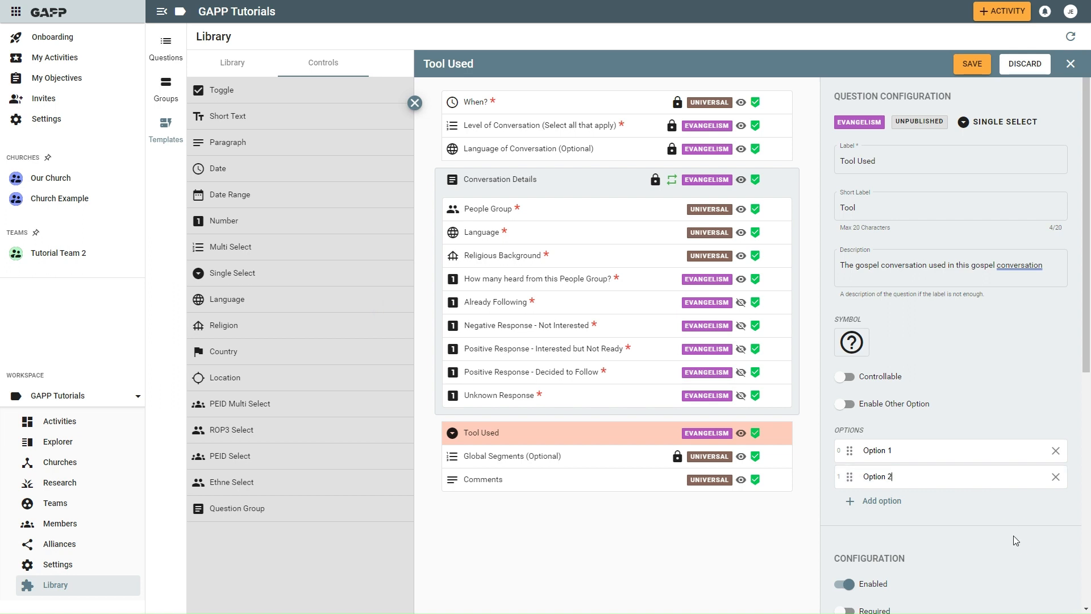
- Save the Tool Used question, publish it in the GAPP Tutorials library, and collapse the question controls list
scroll(1013, 536, "down", 6)
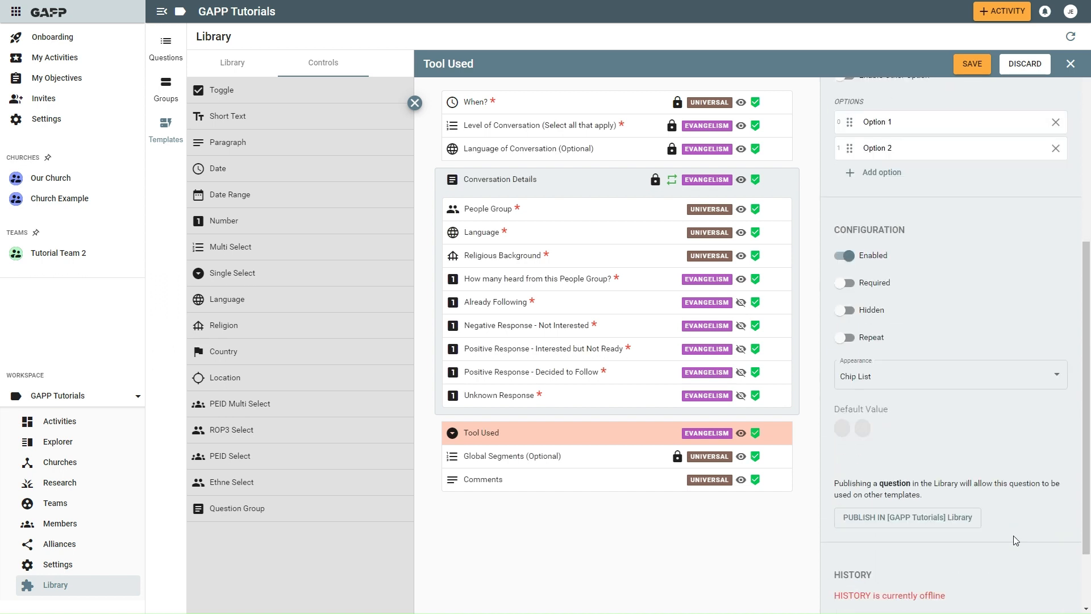
scroll(1014, 539, "down", 1)
scroll(1016, 540, "down", 1)
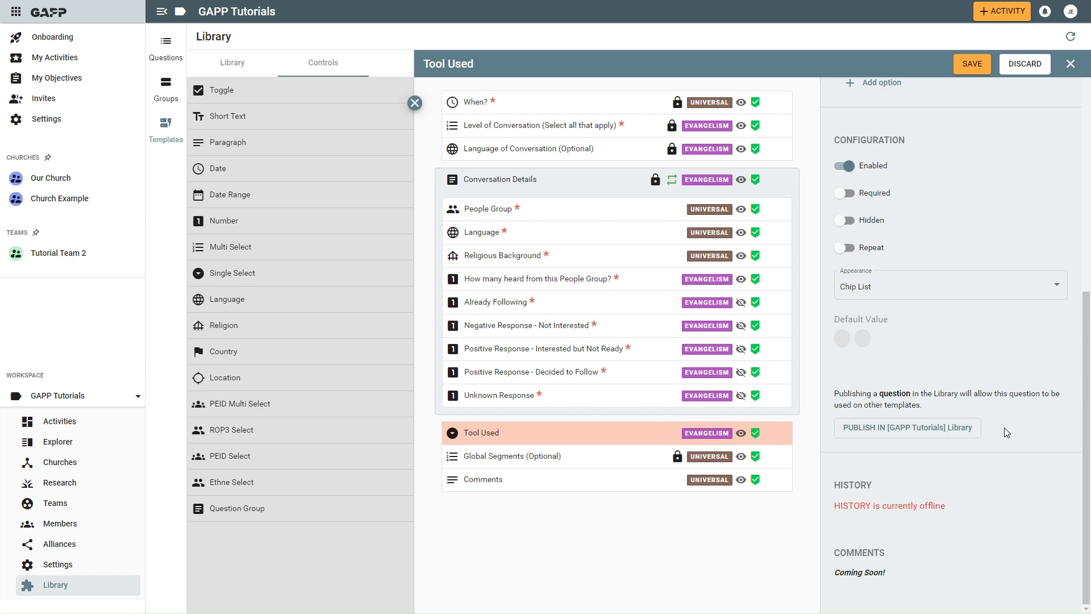
left_click(972, 65)
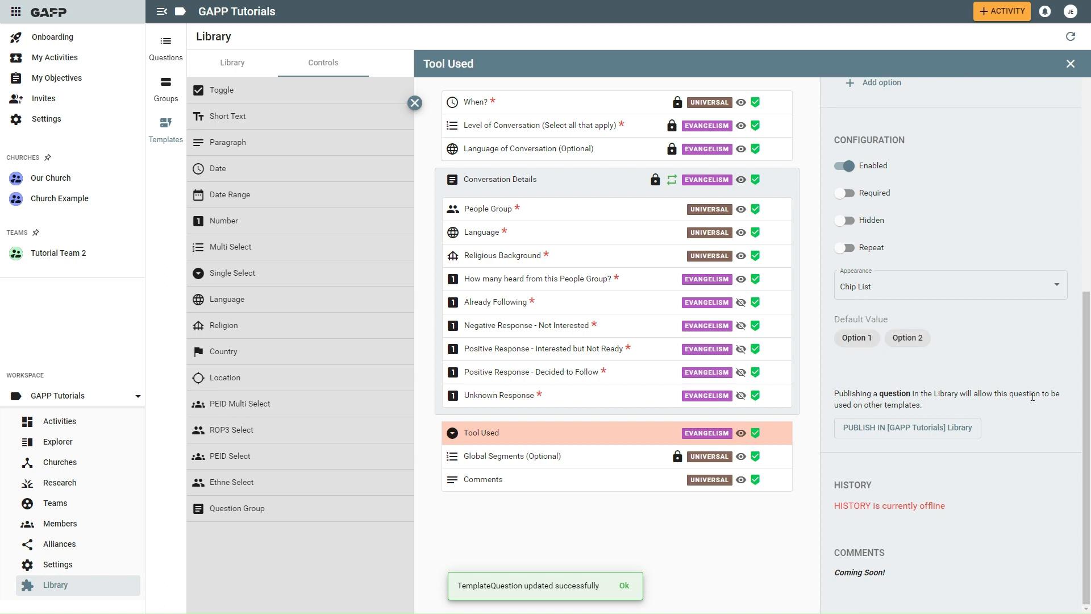
left_click(884, 432)
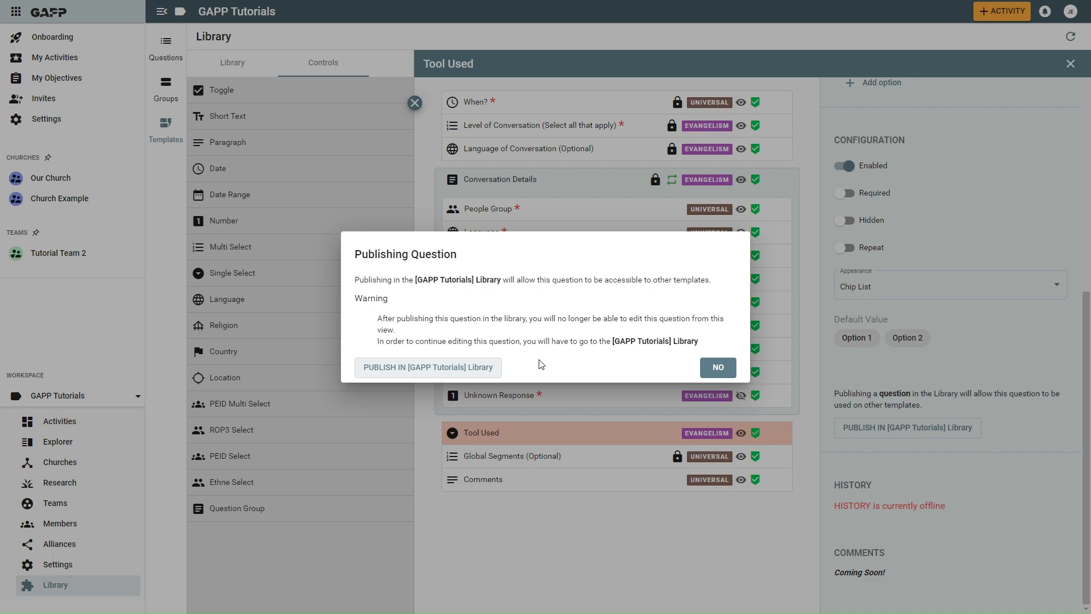
left_click(458, 370)
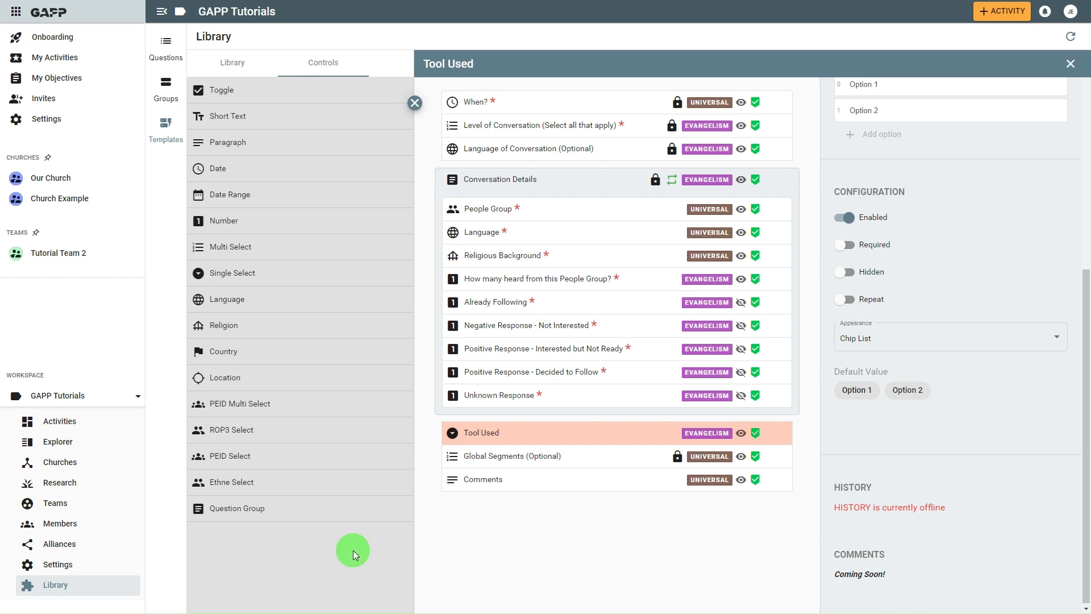
left_click(415, 103)
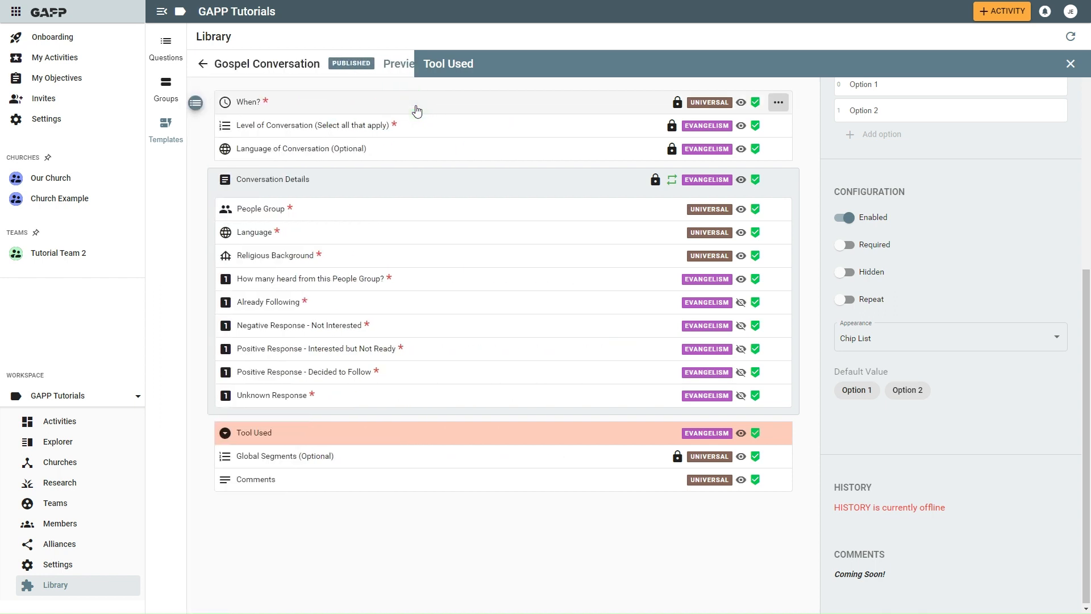
- Go to Tutorial Team 2's activities and start a new Gospel Conversation activity under the Evangelism core task
left_click(55, 260)
left_click(47, 344)
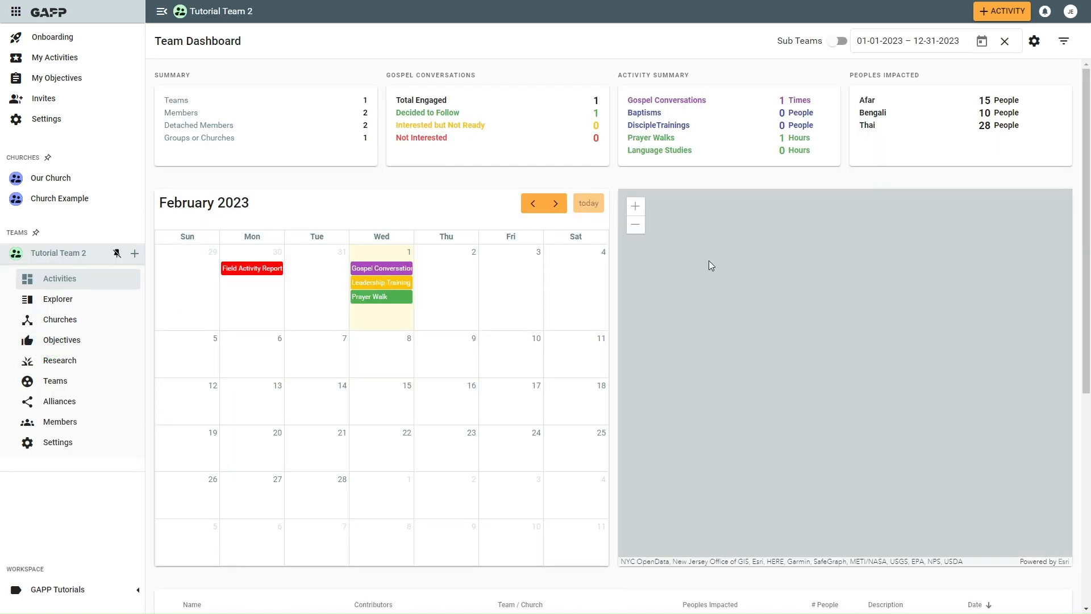
left_click(1000, 16)
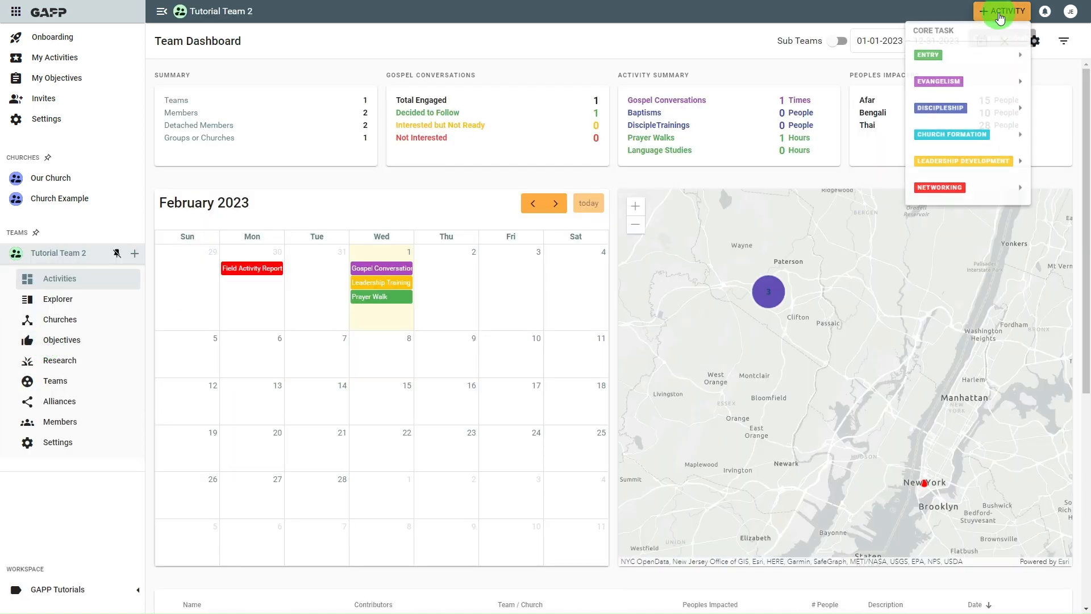
mouse_move(955, 84)
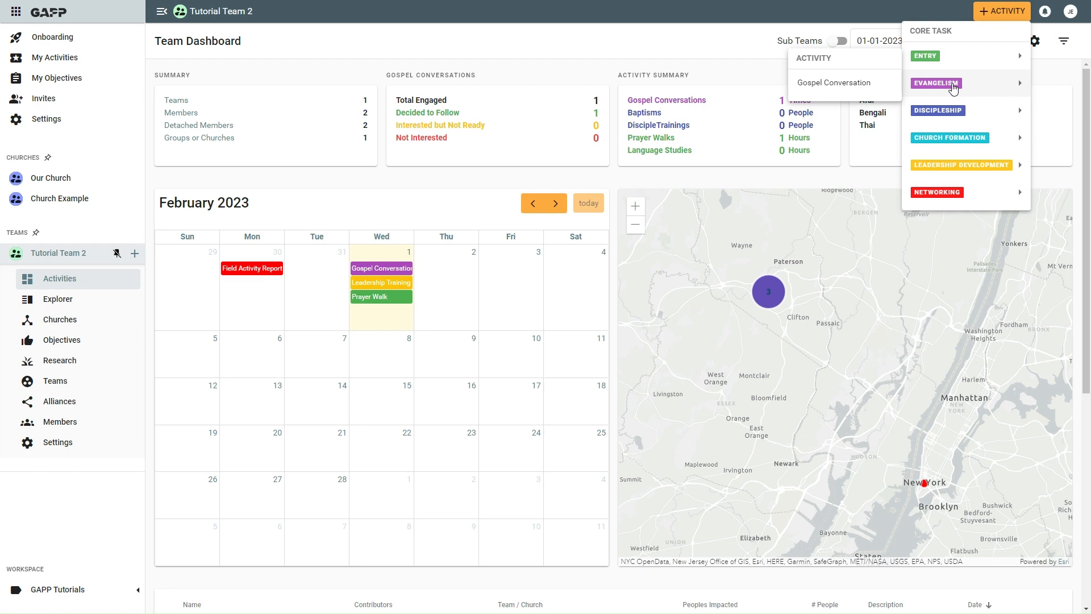
left_click(853, 83)
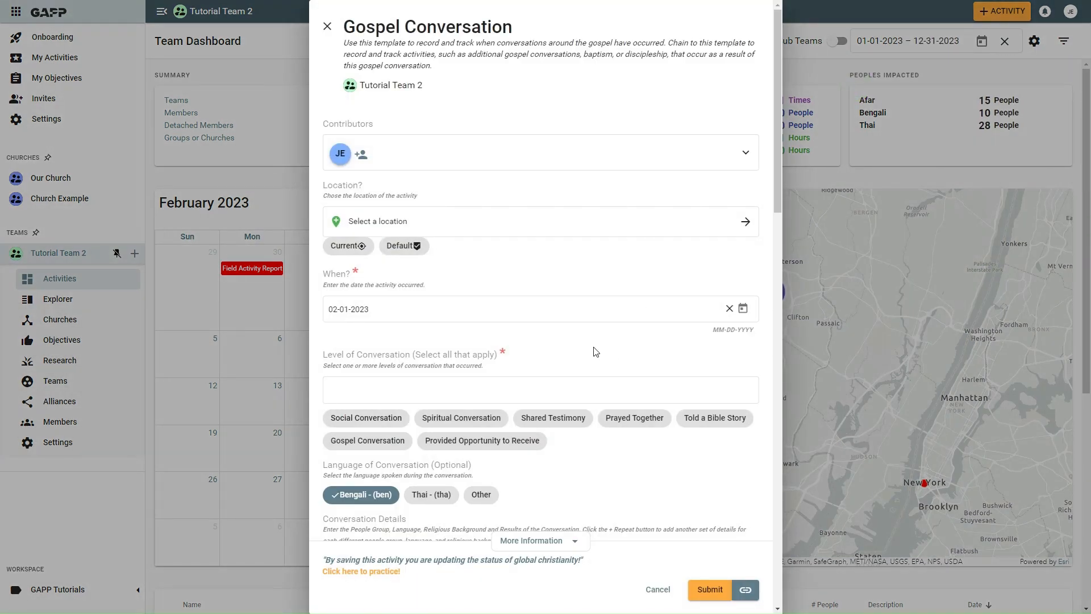
- Review the Gospel Conversation form down to the Tool Used question and its options, and cancel without submitting
scroll(595, 352, "down", 8)
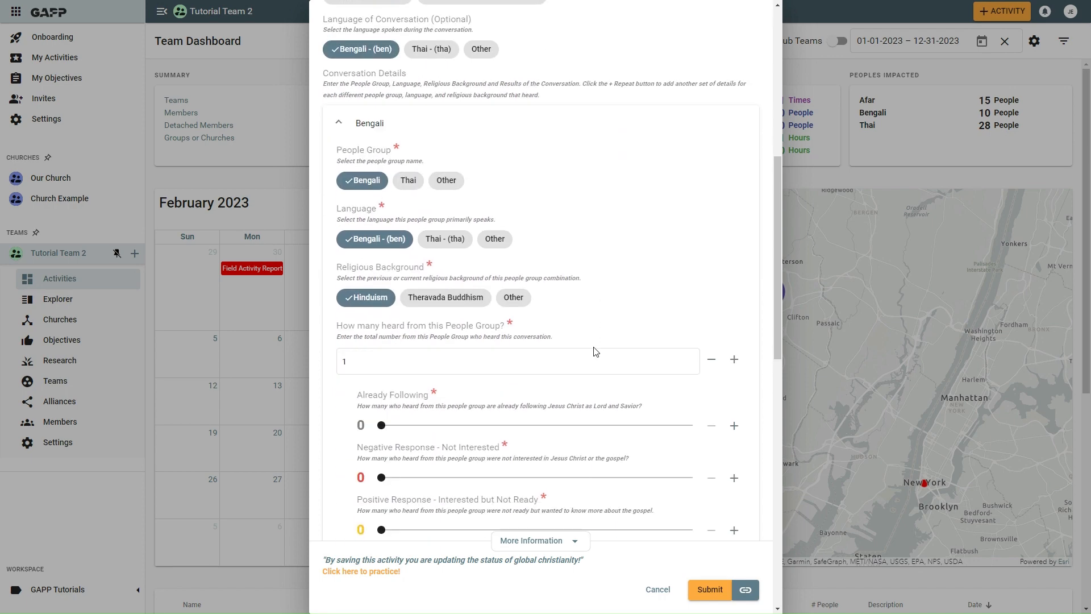
scroll(594, 348, "down", 8)
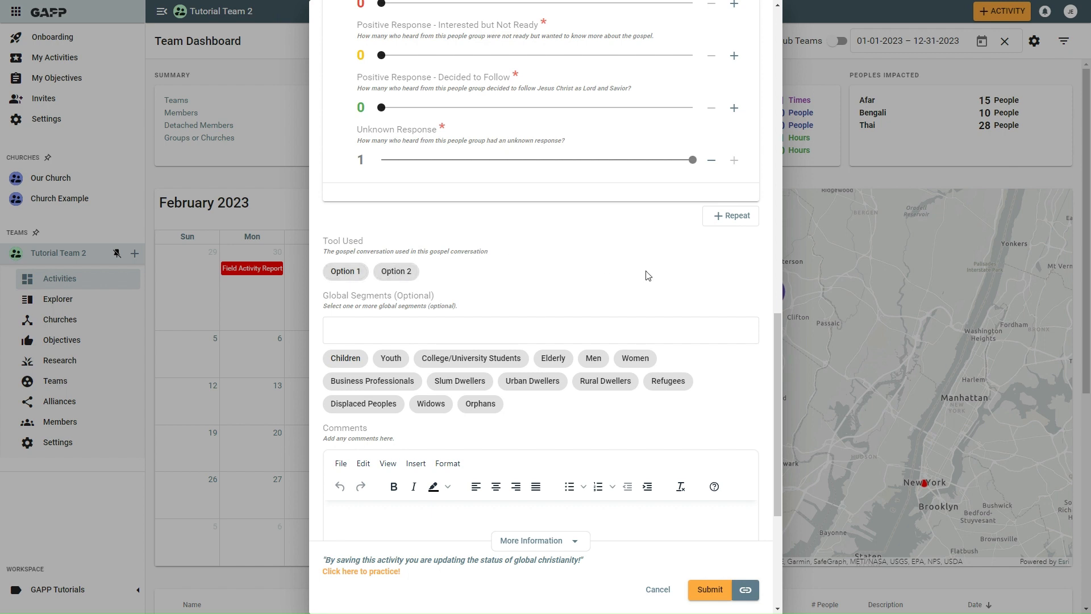
left_click(658, 591)
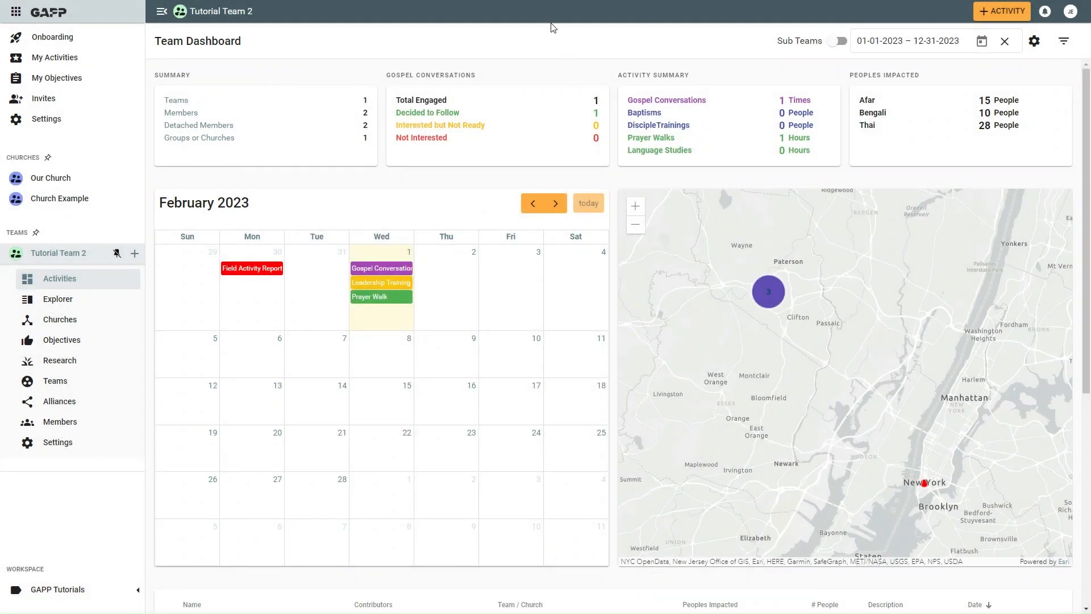
- Expand the GAPP Tutorials workspace navigation to reach its Library entry
left_click(135, 590)
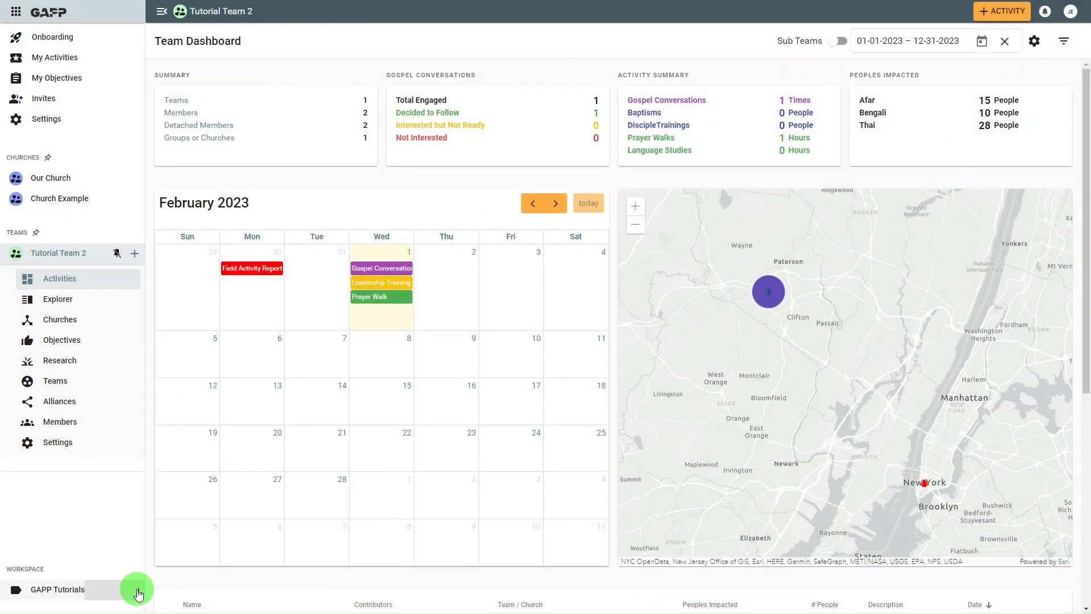
scroll(96, 554, "down", 2)
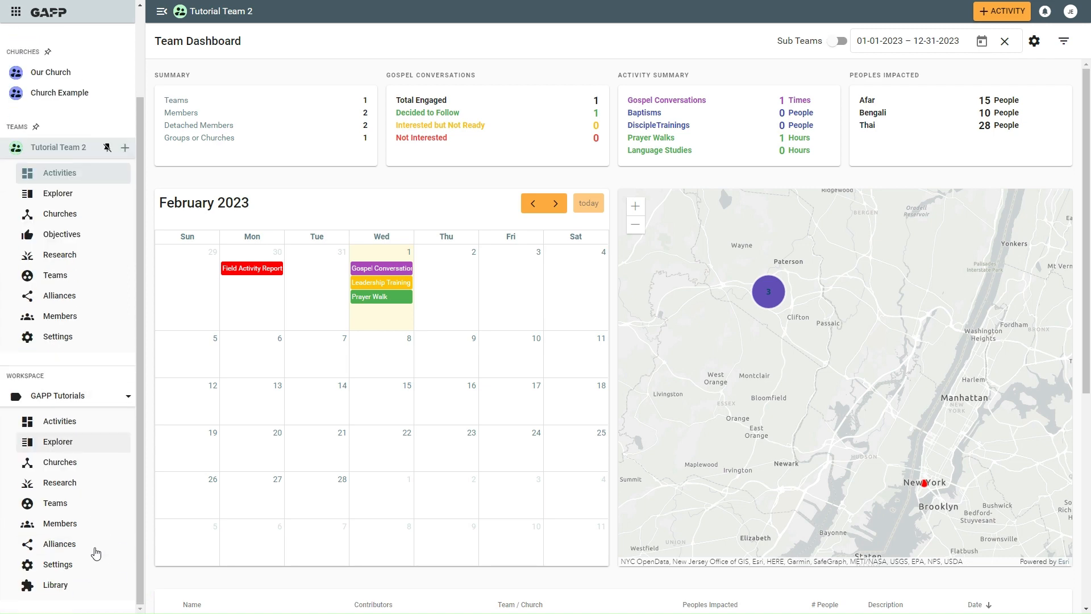